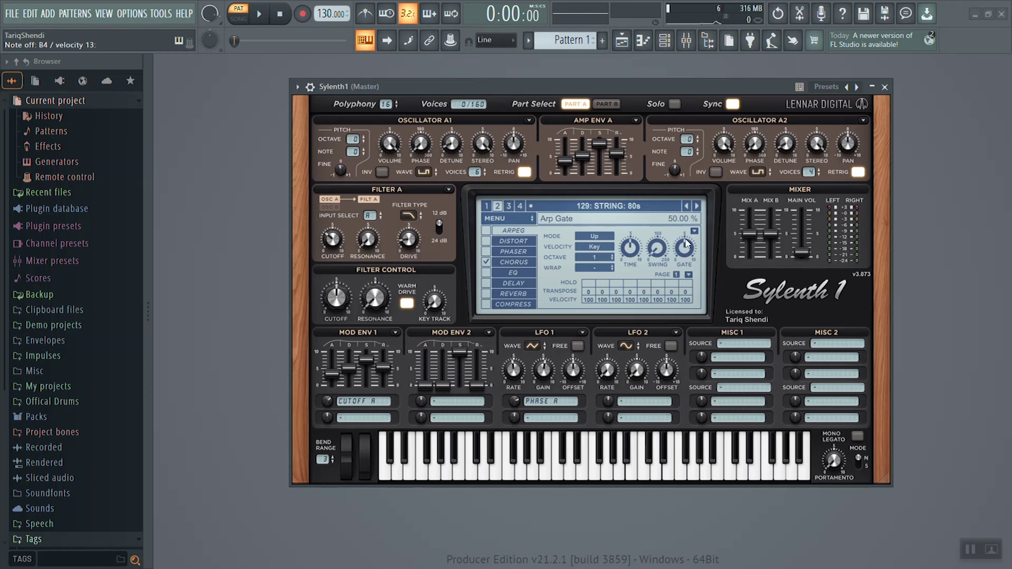
Step: Load the Init preset from sub-bank 1 and set the polyphony to 16
click(688, 206)
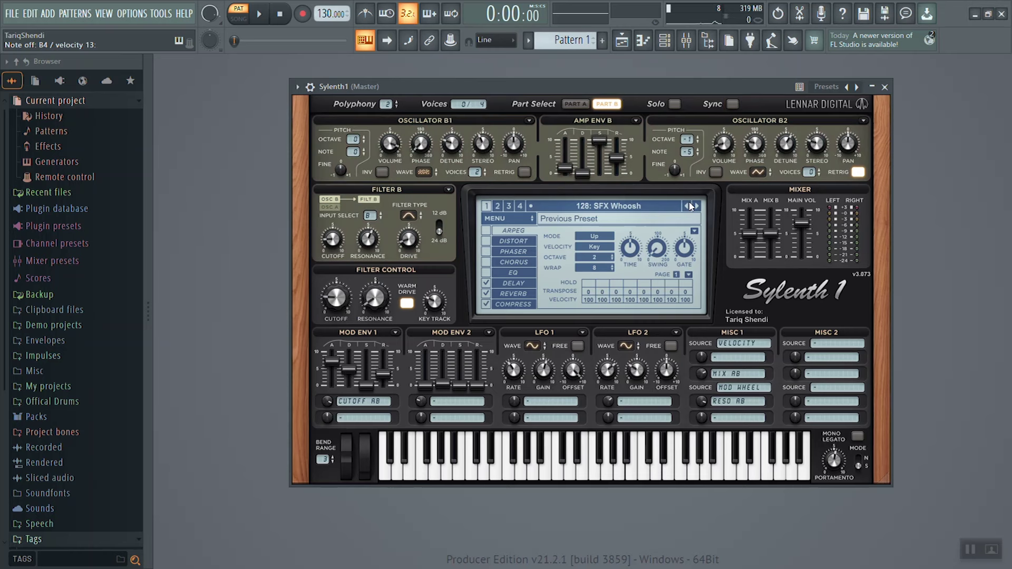
click(499, 209)
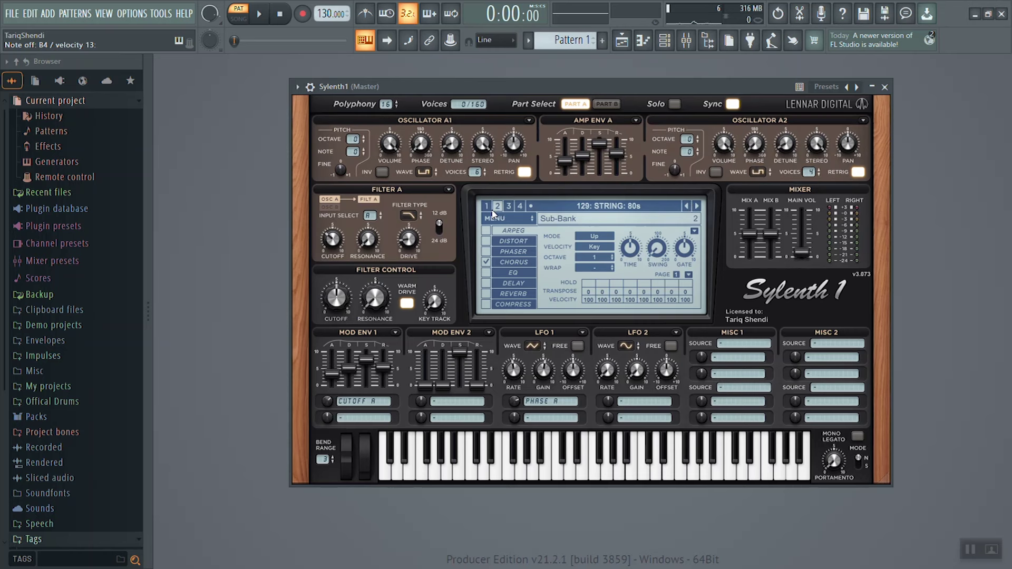
click(488, 208)
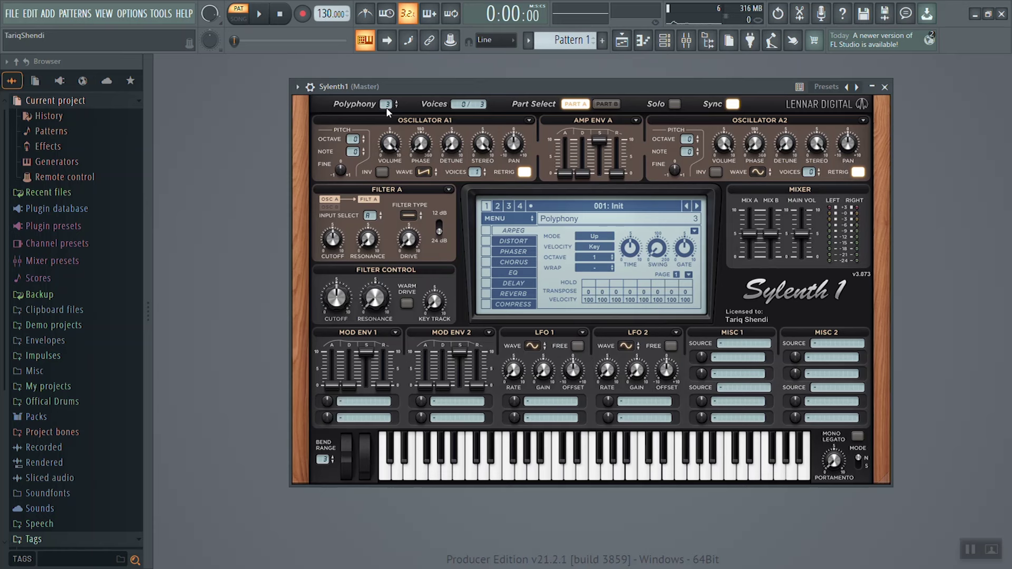
scroll(387, 111, up, 4)
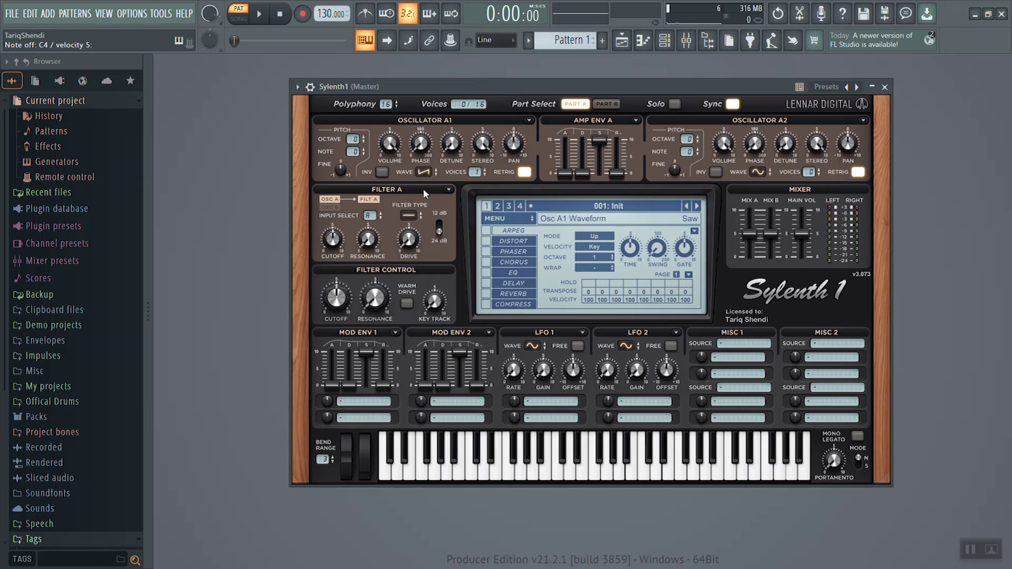
Step: Try the Pulse waveform on oscillator A1 and set its waveform to Quarter Pulse
key(ctrl+s)
click(423, 172)
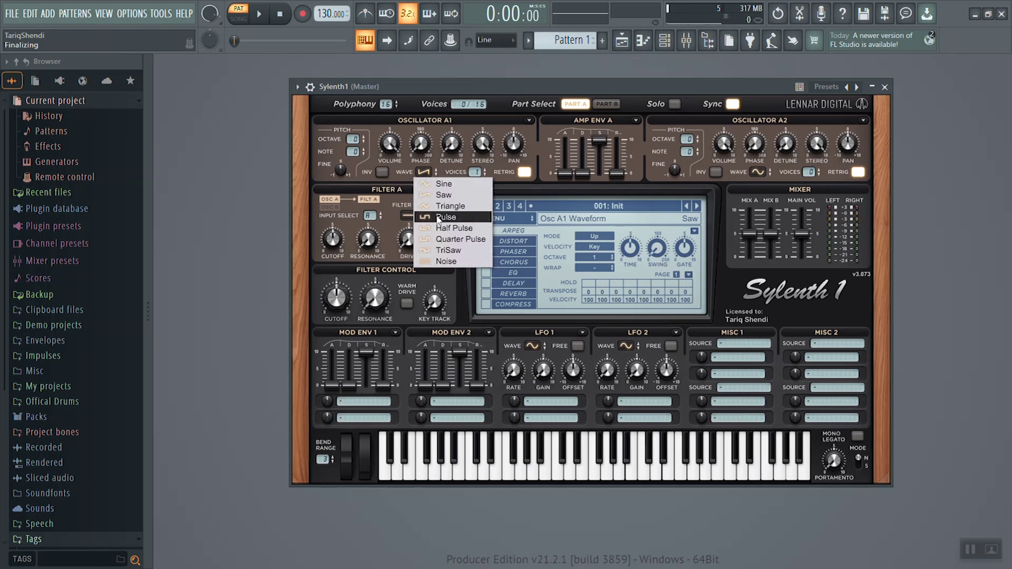
click(448, 218)
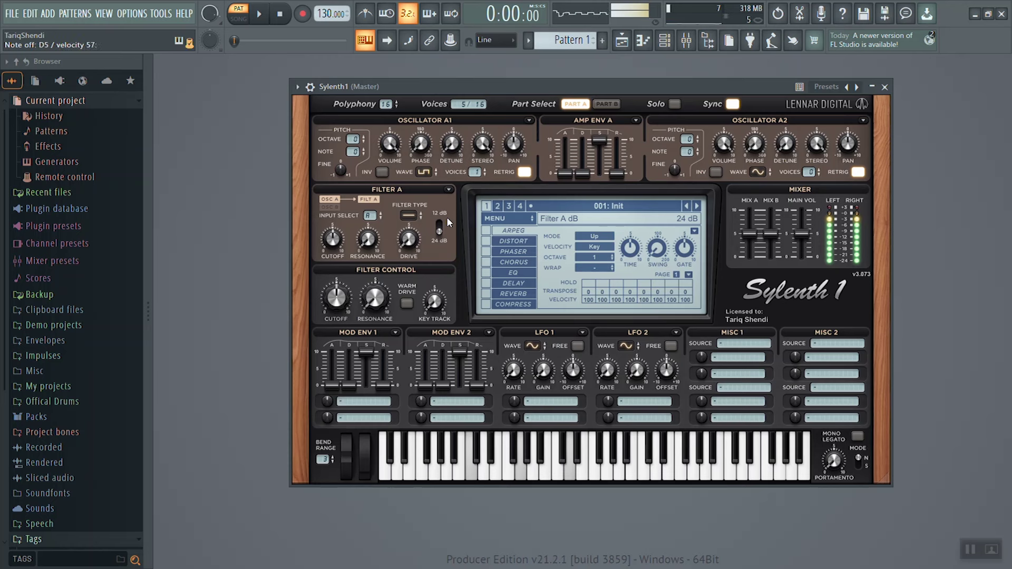
click(425, 173)
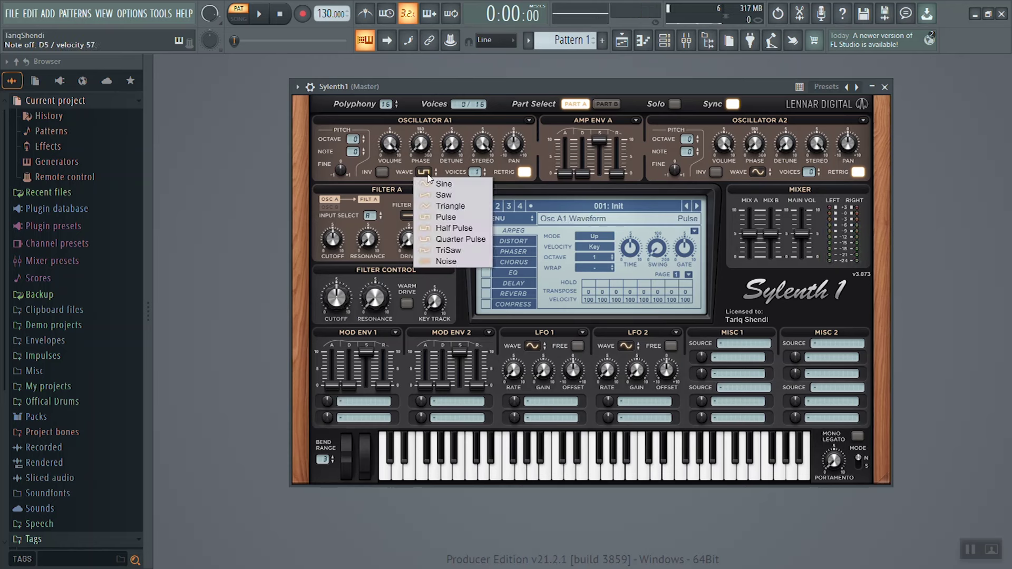
click(464, 240)
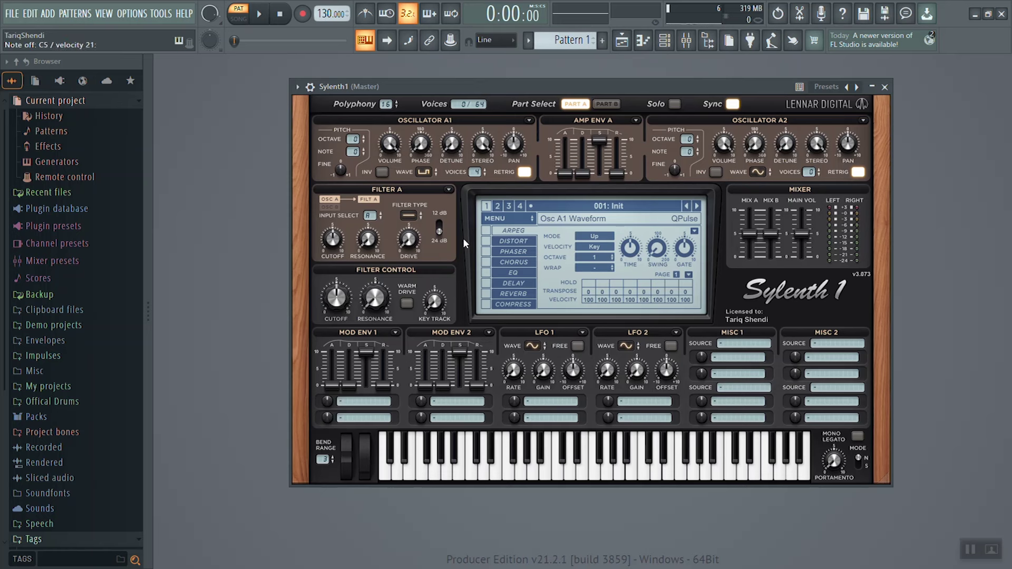
Step: Lower the main volume to 3.000 and slightly reduce the Mix A level in the mixer
drag(799, 236, 798, 263)
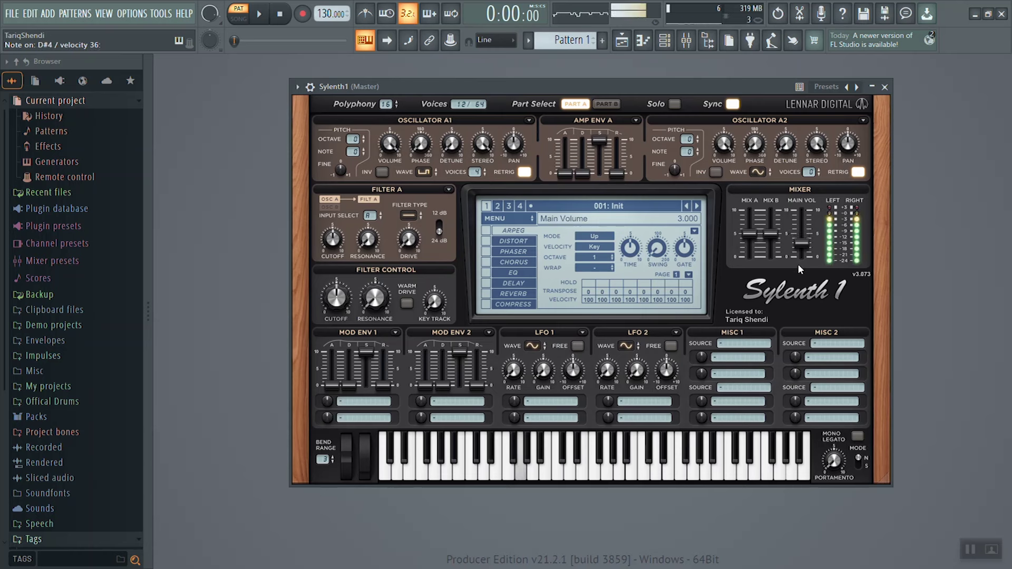
drag(748, 235, 745, 250)
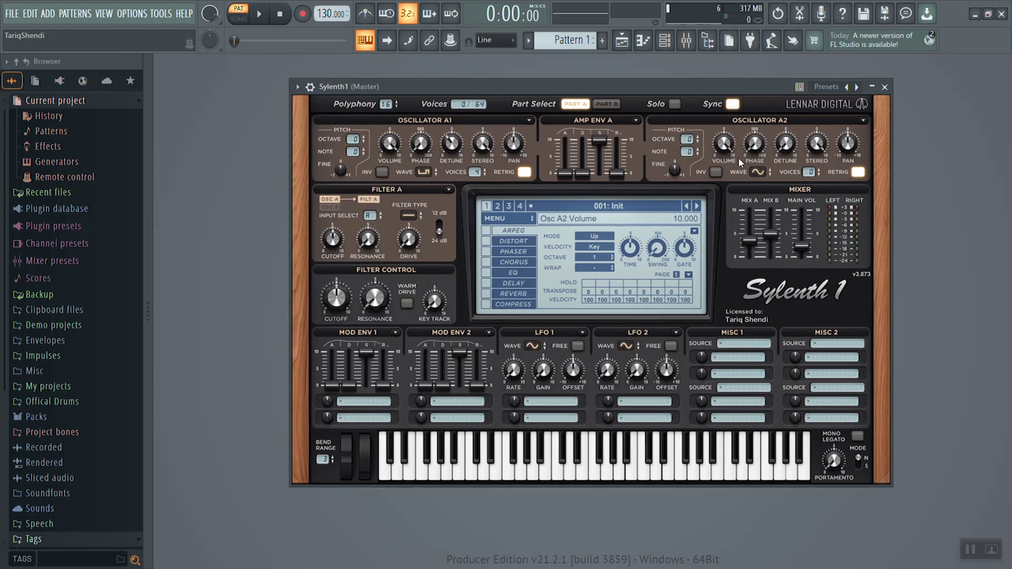
Step: Set oscillator A2's waveform to Half Pulse
click(757, 172)
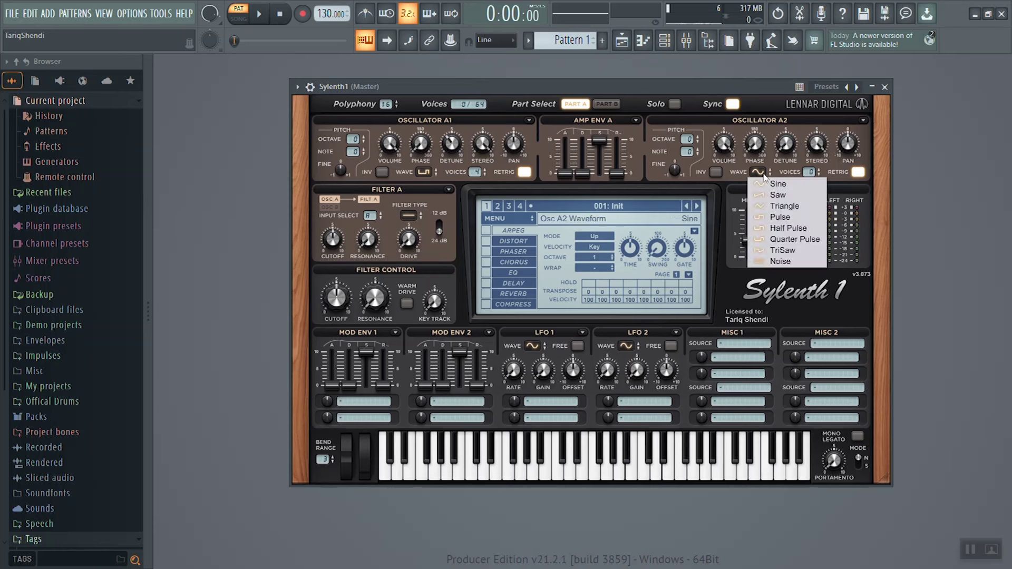
click(785, 230)
mouse_move(781, 233)
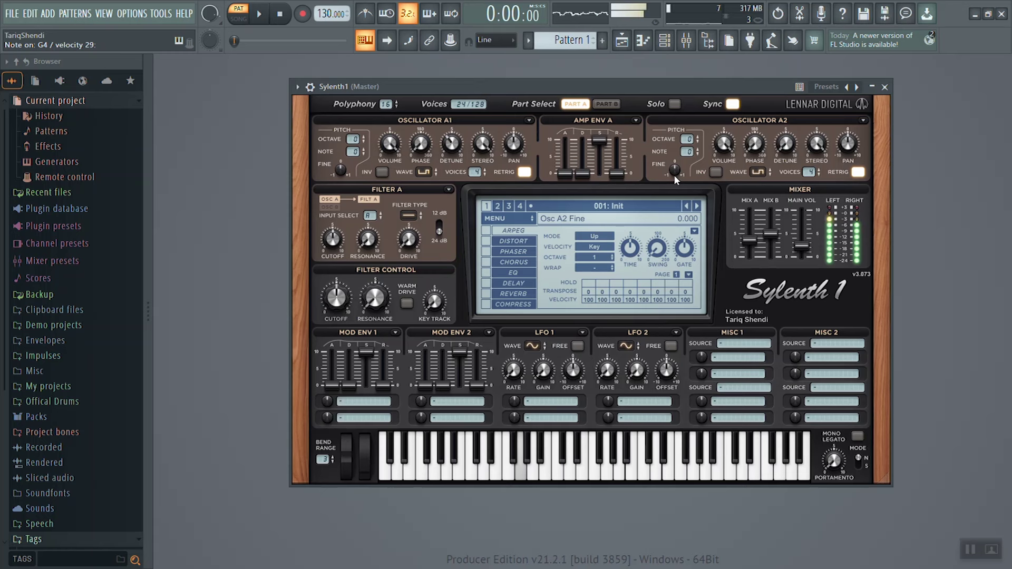
Step: Lower oscillator A2's fine tuning to about -0.591 and raise it back in small increments
drag(674, 175, 675, 196)
scroll(673, 175, up, 3)
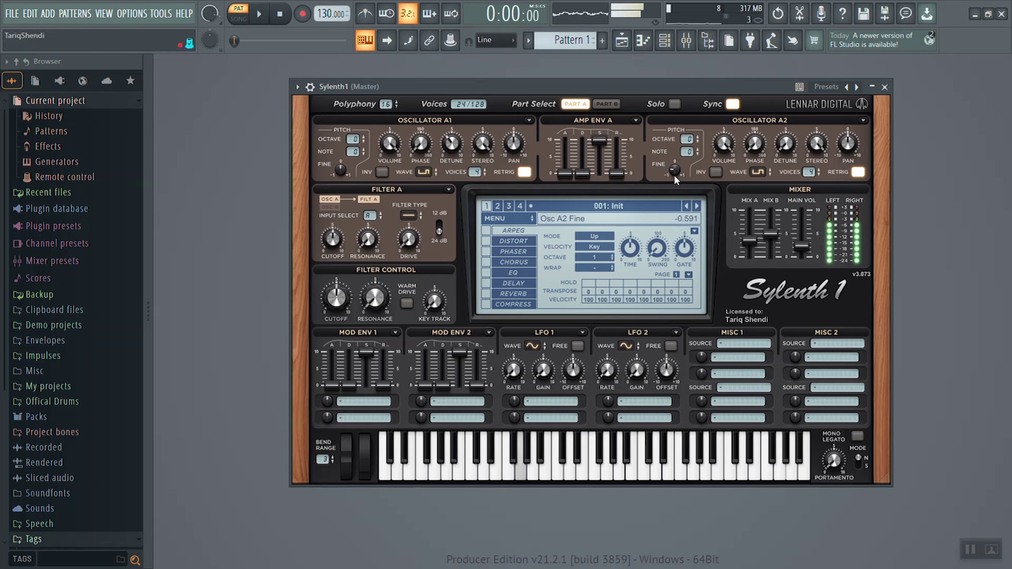
scroll(674, 175, up, 4)
scroll(673, 175, up, 4)
scroll(674, 175, down, 3)
scroll(674, 175, down, 2)
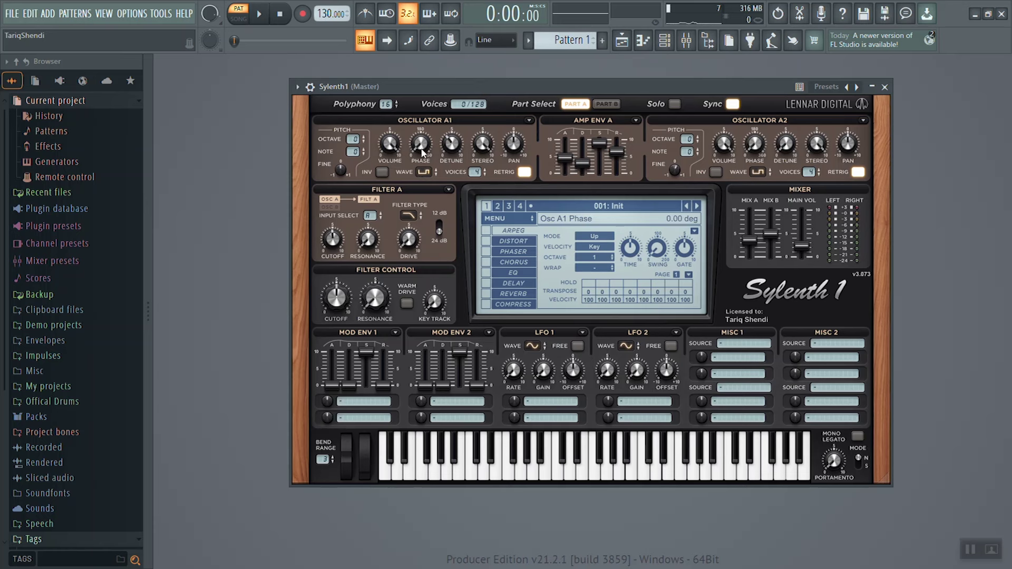
Step: Sweep oscillator A1's phase upward and return it to 0.00 deg
drag(426, 152, 449, 61)
drag(423, 146, 416, 156)
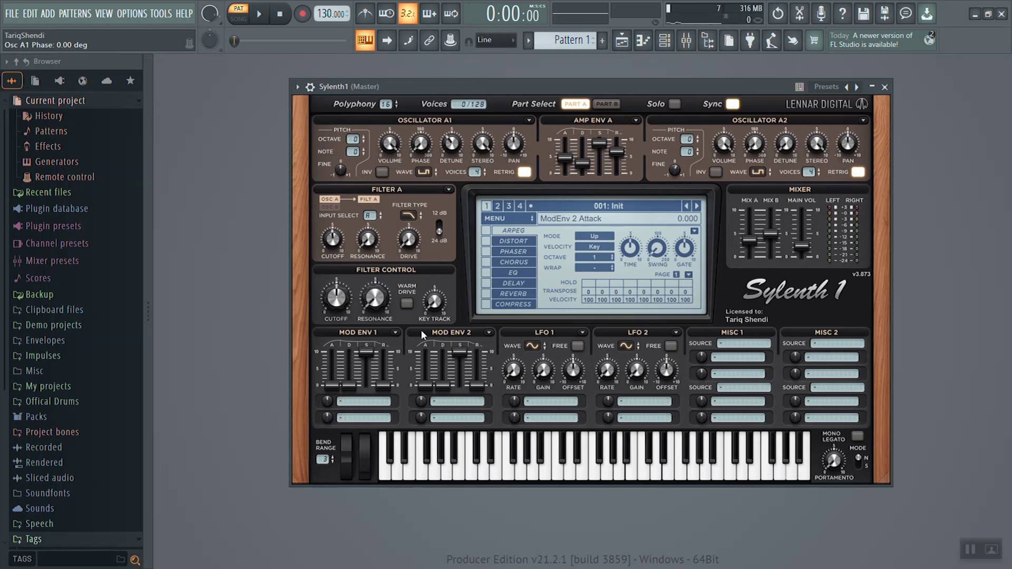
Step: Assign the first modulation destination of Mod Env 1 to Phase A
click(348, 344)
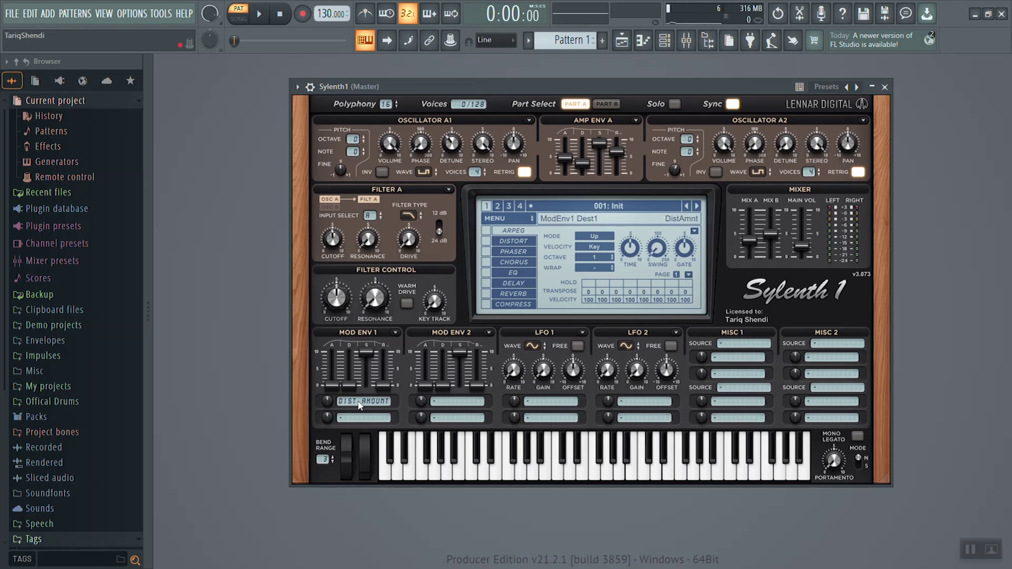
scroll(335, 403, down, 8)
scroll(335, 403, down, 8)
scroll(335, 403, down, 6)
scroll(336, 403, down, 5)
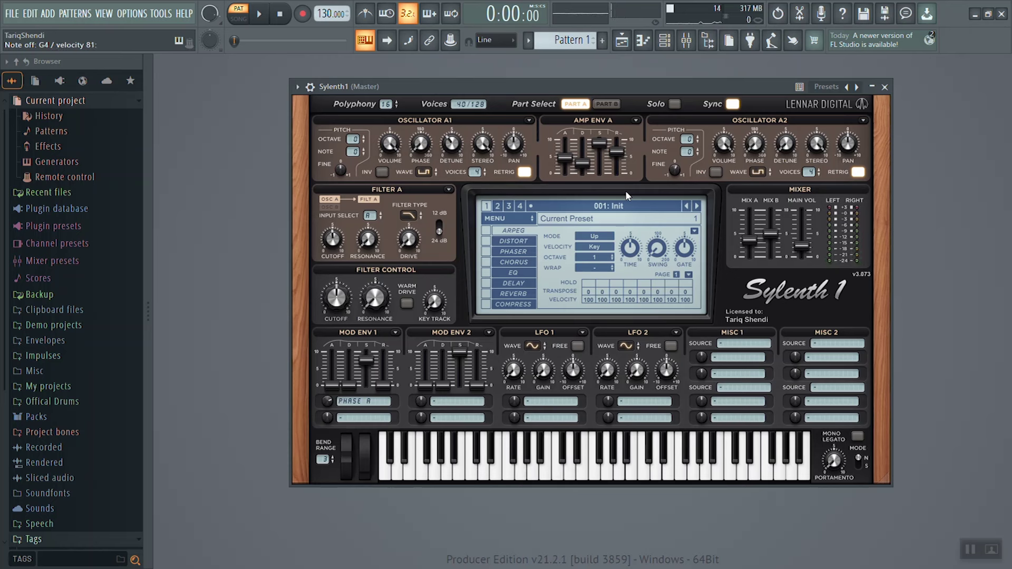
Step: Clear Mod Env 1's first destination to compare the sound and assign it to Phase A again
click(379, 409)
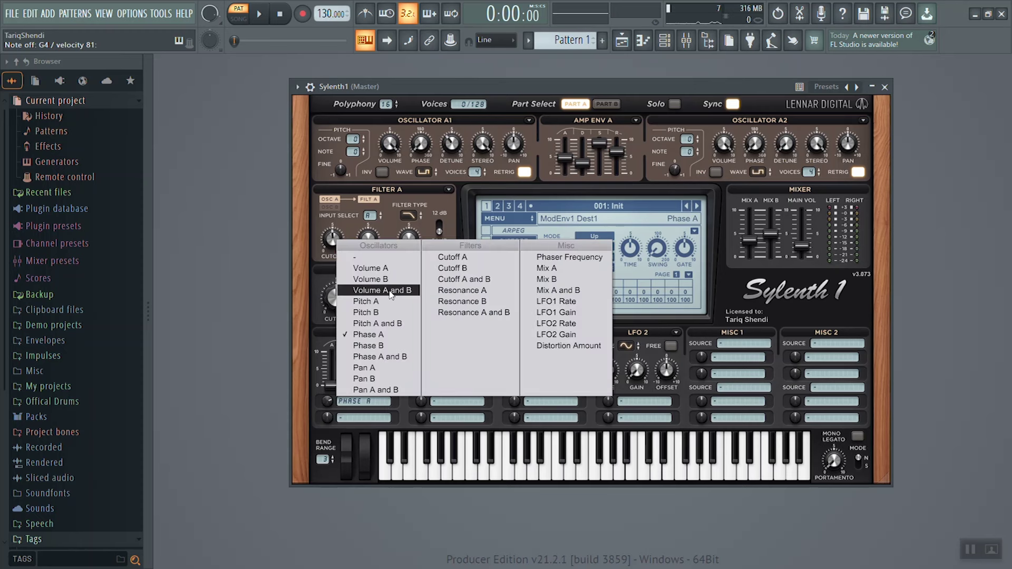
click(402, 265)
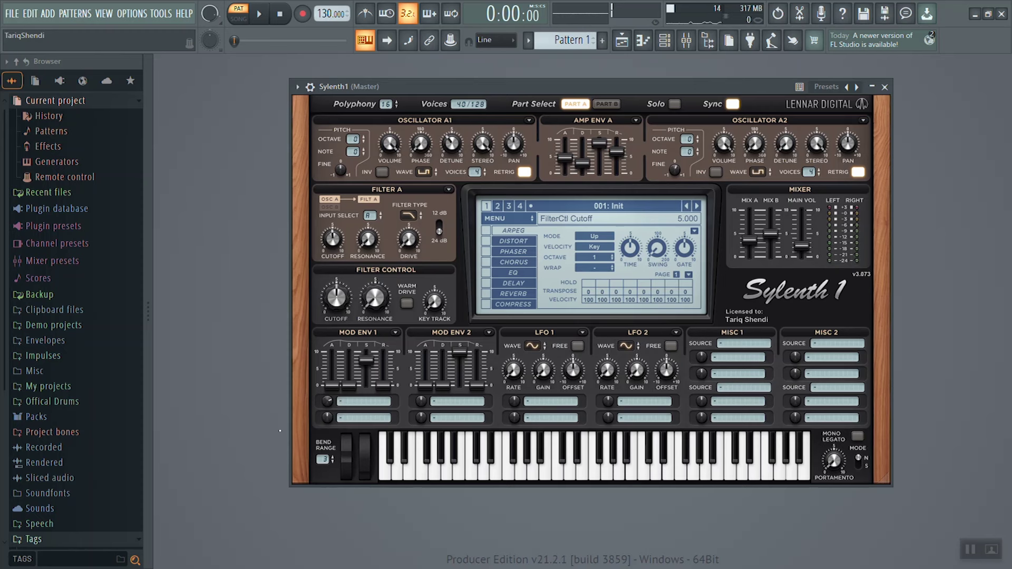
click(353, 404)
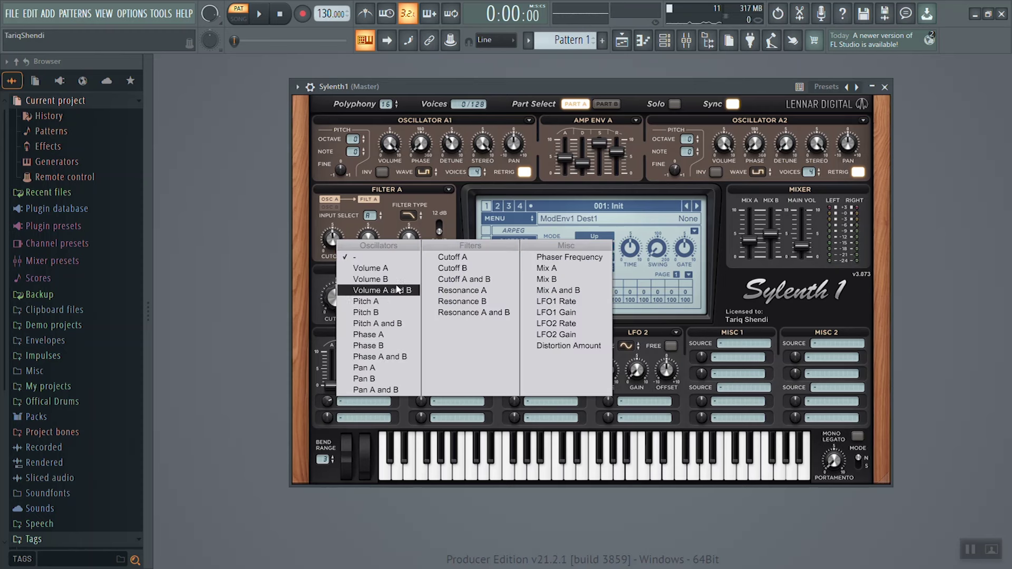
click(392, 335)
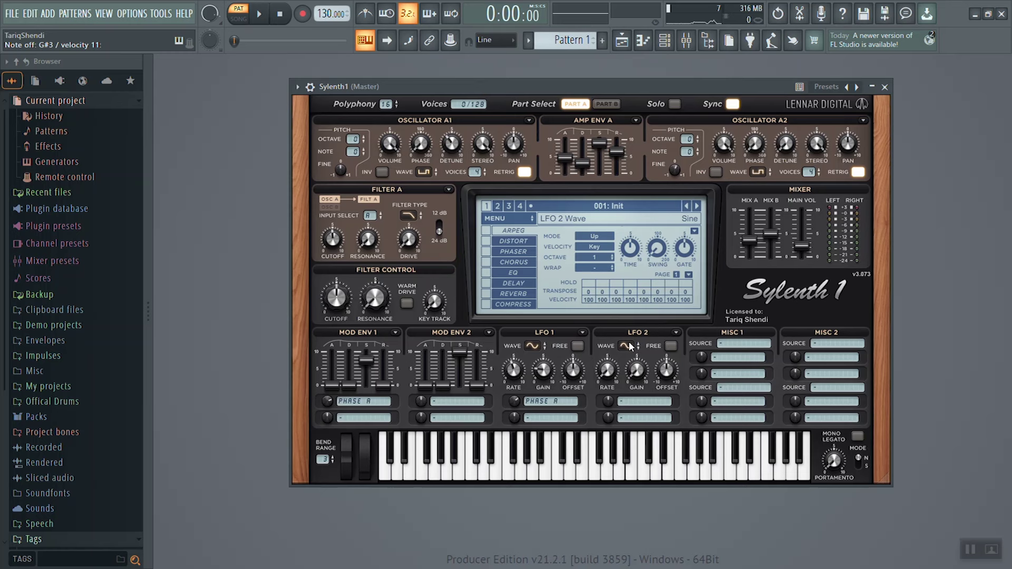
click(425, 173)
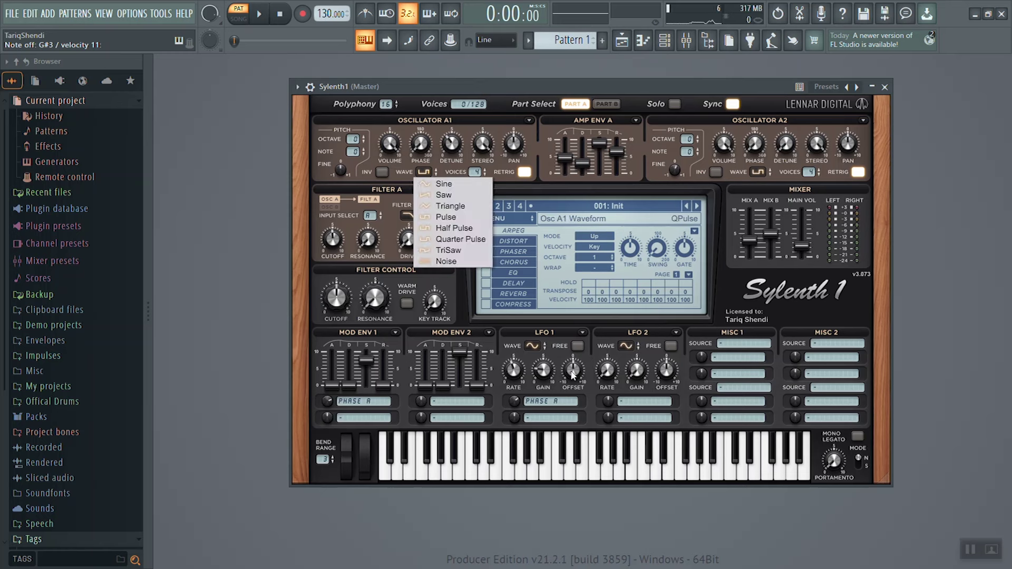
click(539, 348)
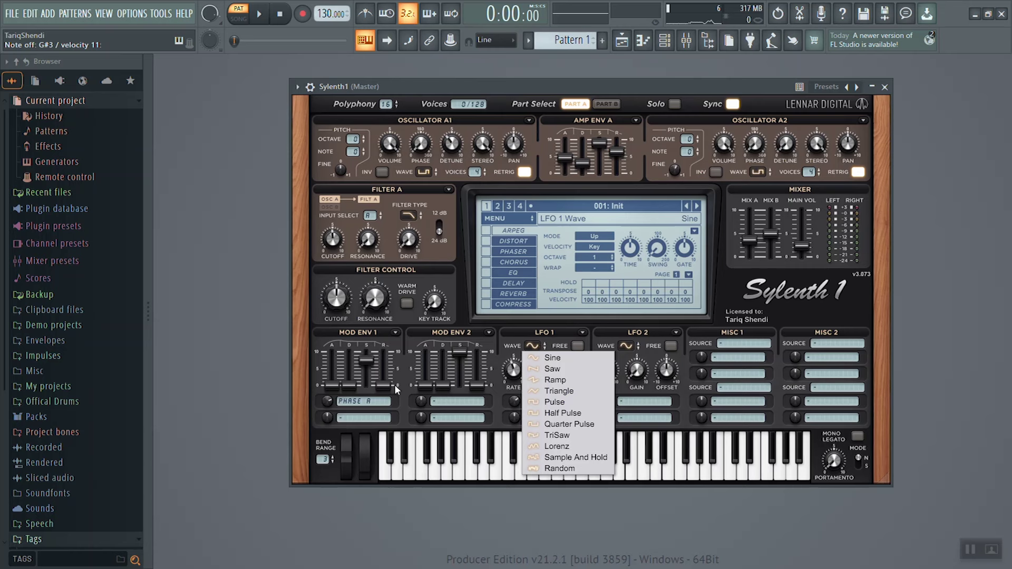
click(367, 420)
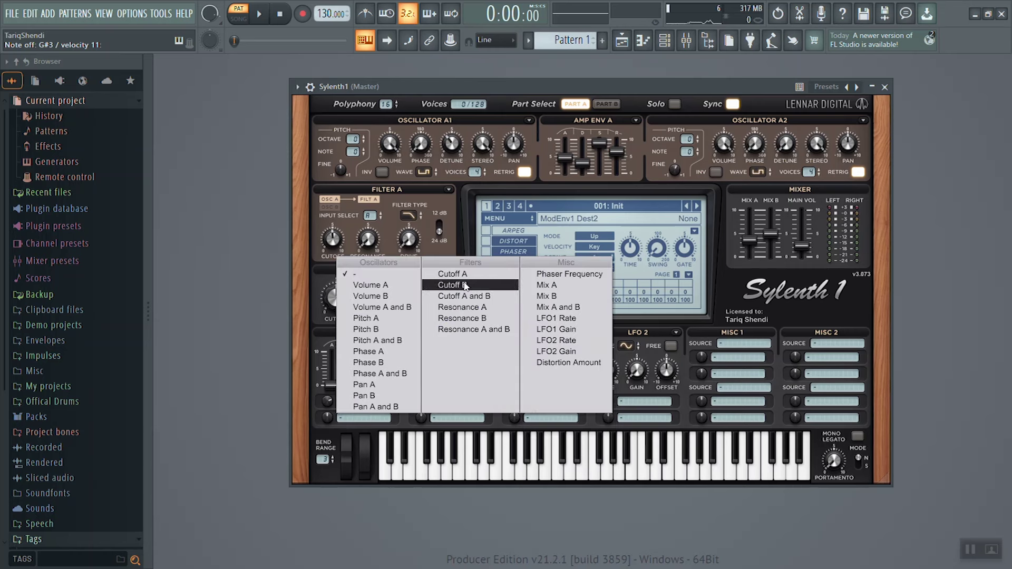
click(681, 355)
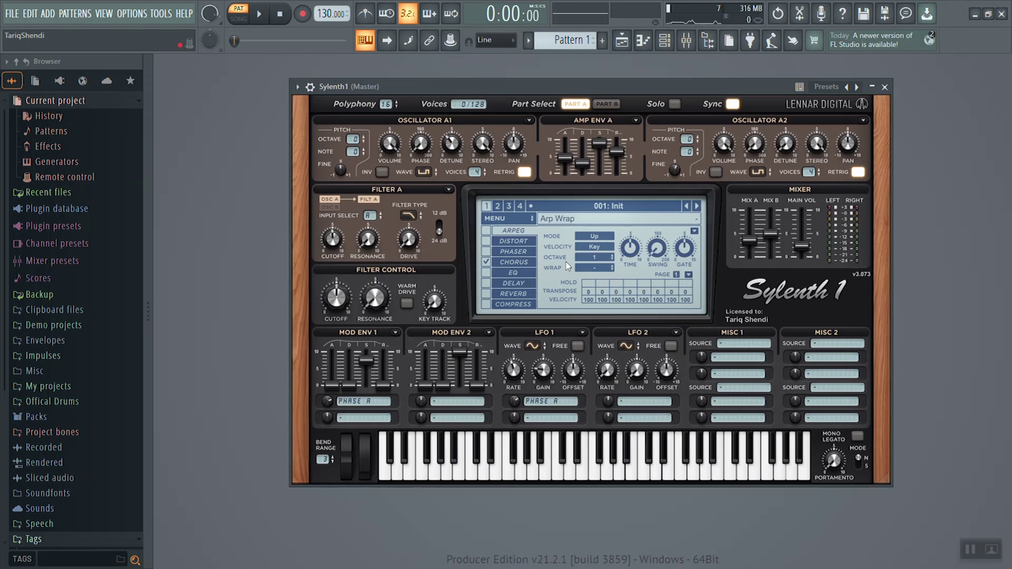
Step: Show the Chorus effect's settings and switch the Chorus off
click(517, 264)
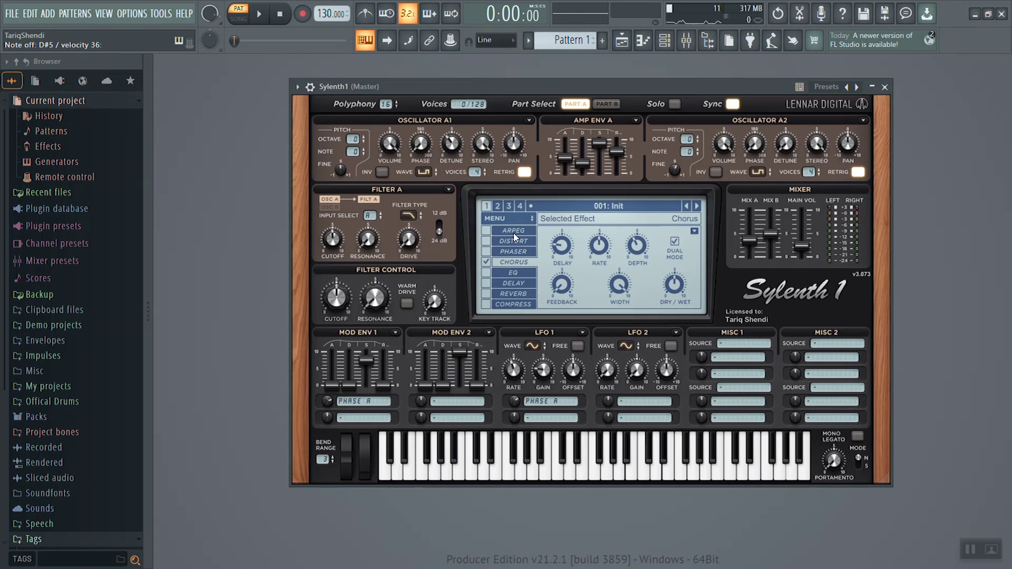
click(486, 262)
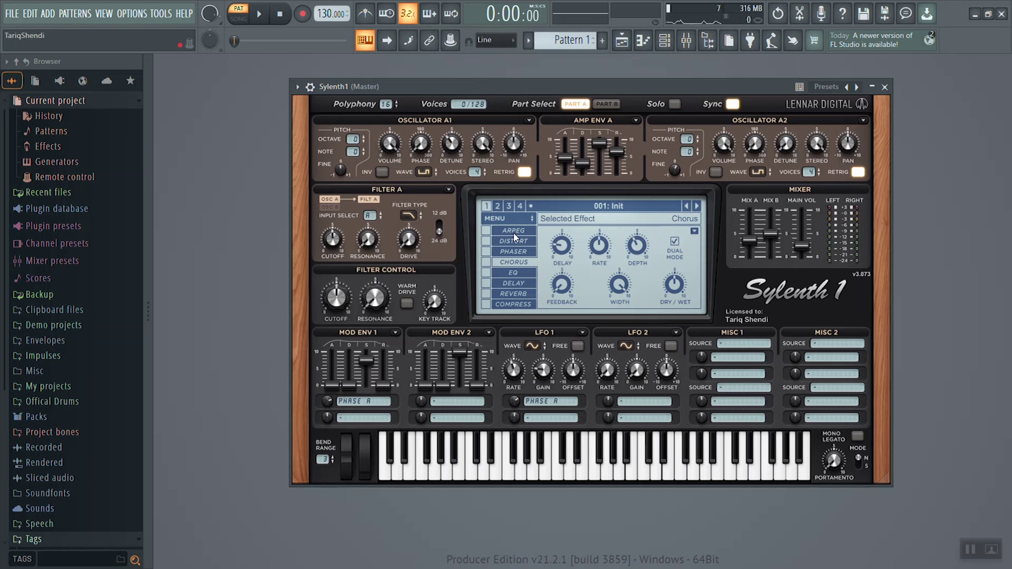